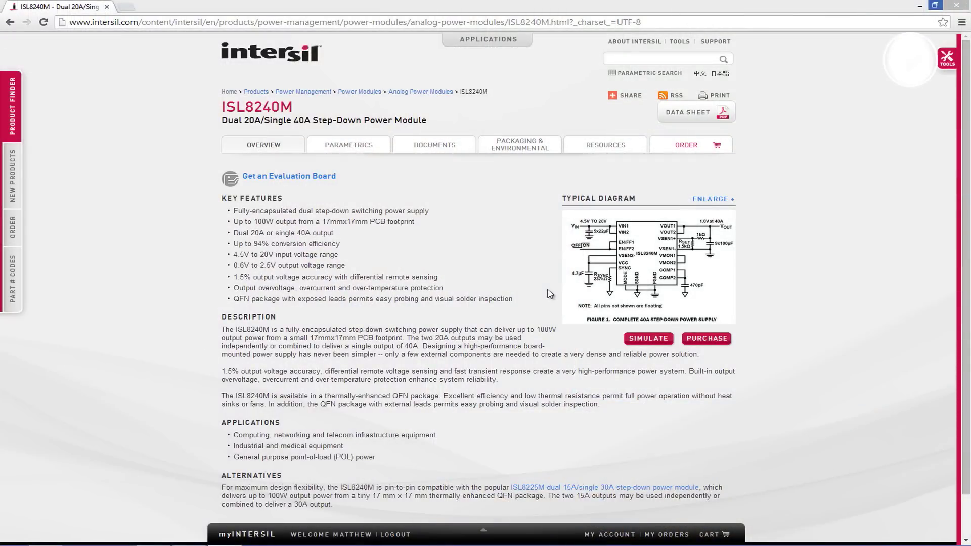
Step: Launch the iSim online simulation from the ISL8240M product page
click(664, 341)
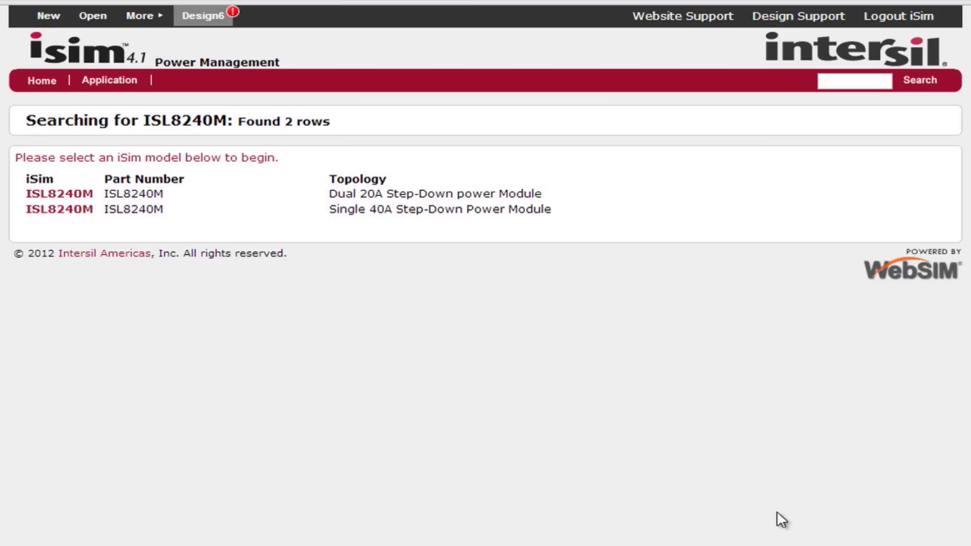
Step: Start a design from the ISL8240M Dual 20A Step-Down Power Module model
click(67, 196)
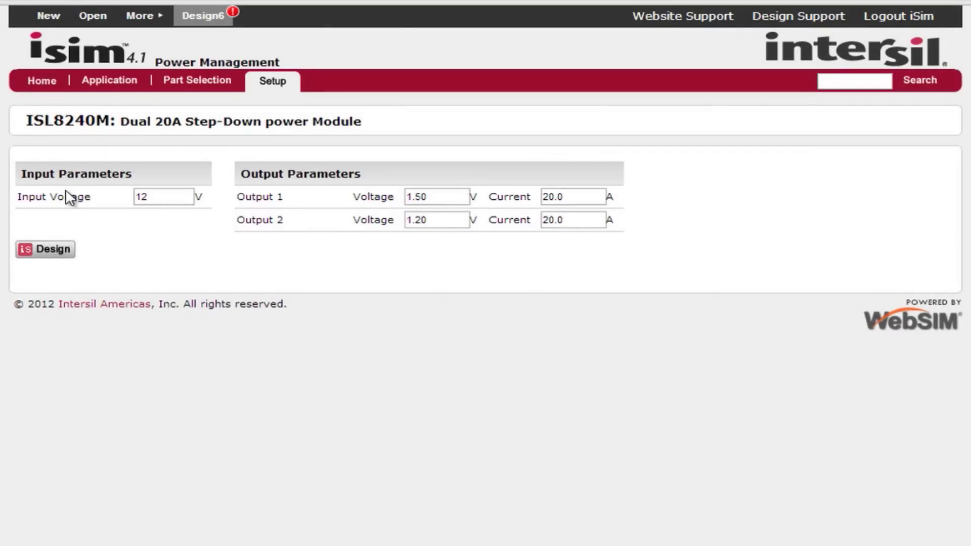
Step: Set Output 1 to 2.50 V at 15 A and Output 2 to 1.5 V, then generate the design
double_click(440, 201)
text(2.5)
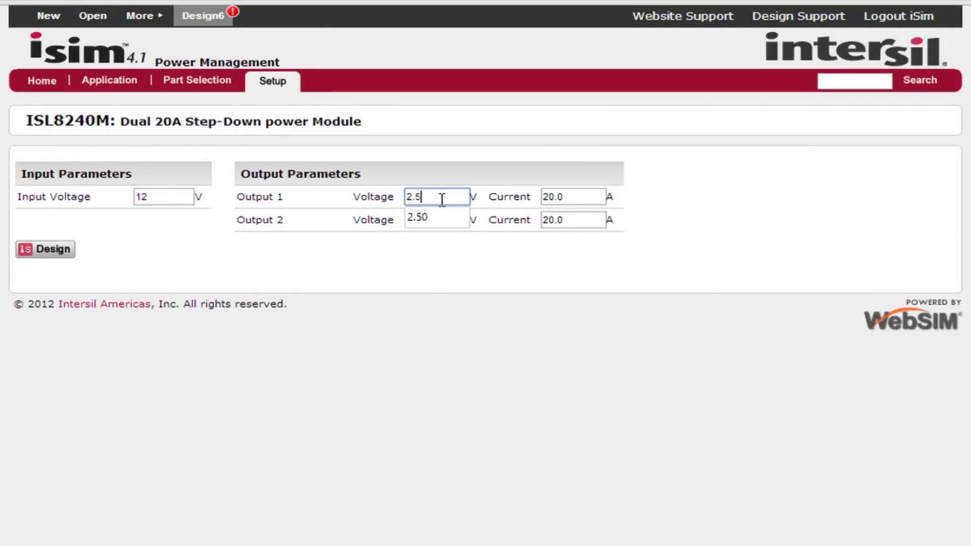
text(0)
key(Tab)
text(15)
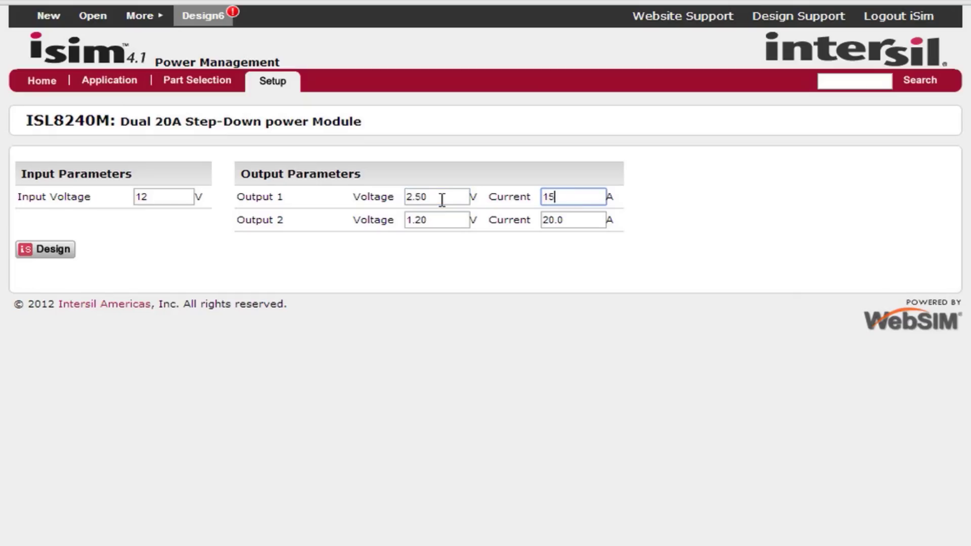
key(Tab)
text(1.5)
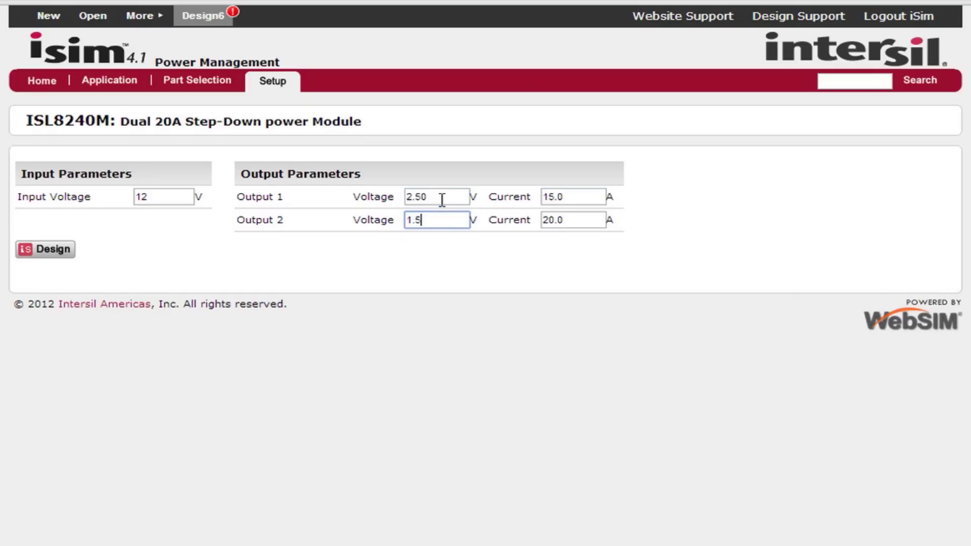
key(Tab)
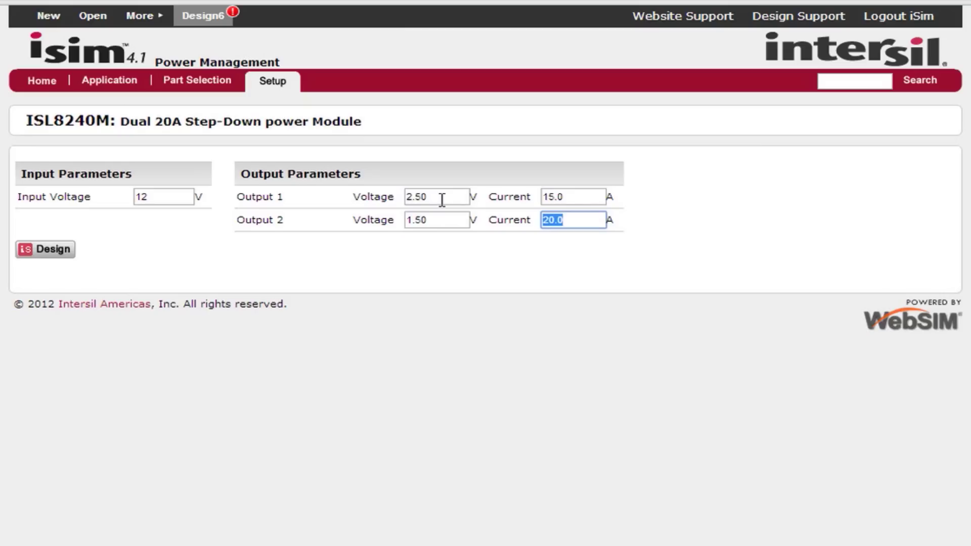
click(60, 251)
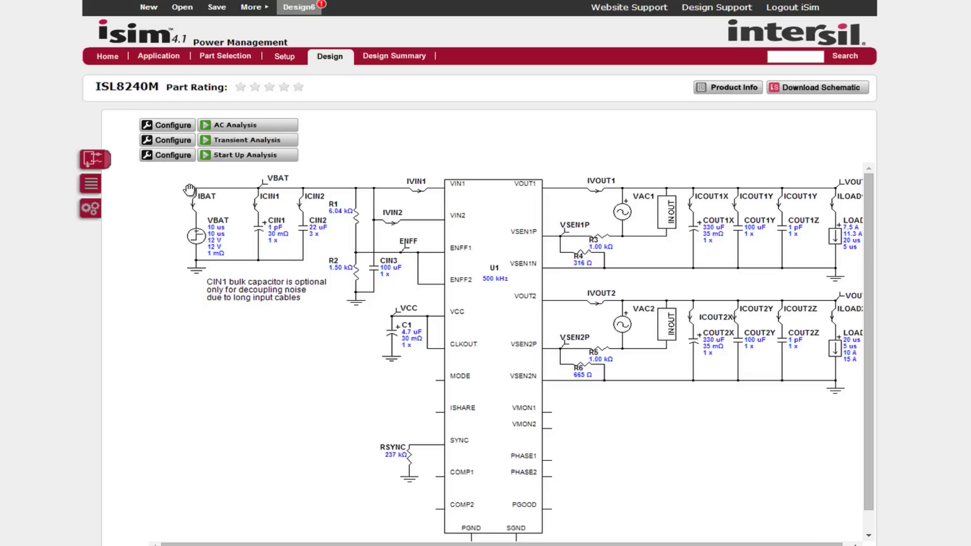
Step: Inspect COUT1X (330 uF, 35 mΩ) and leave it unchanged, then bring up the AC Analysis settings
double_click(692, 226)
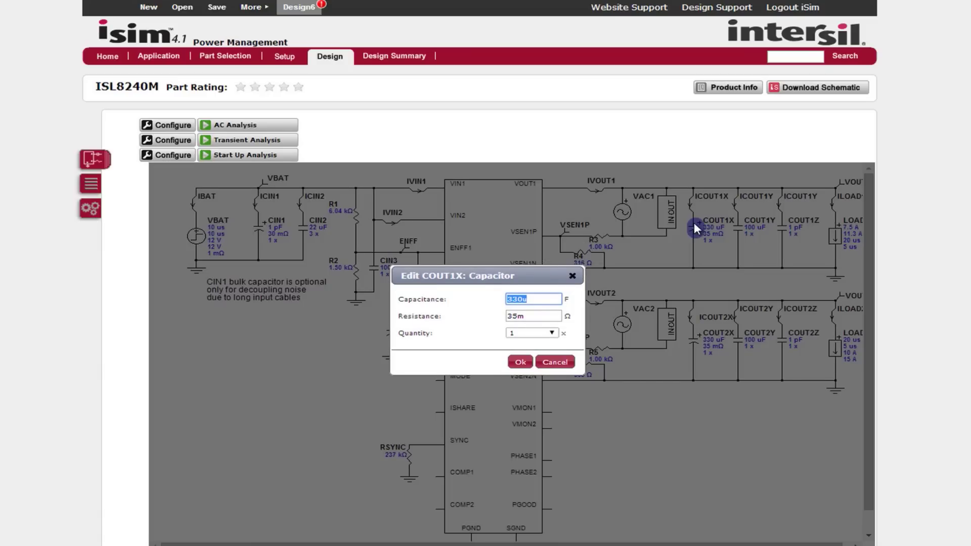
click(521, 362)
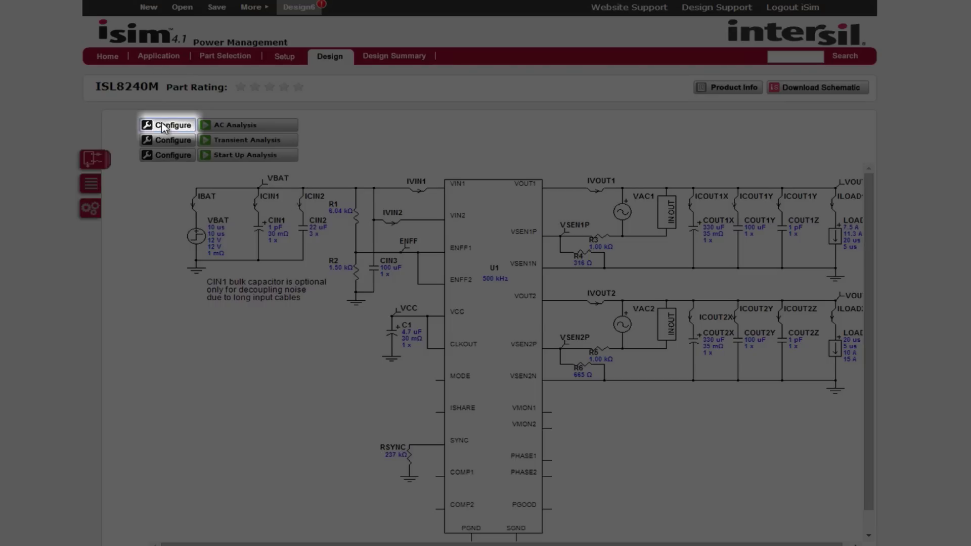
click(165, 127)
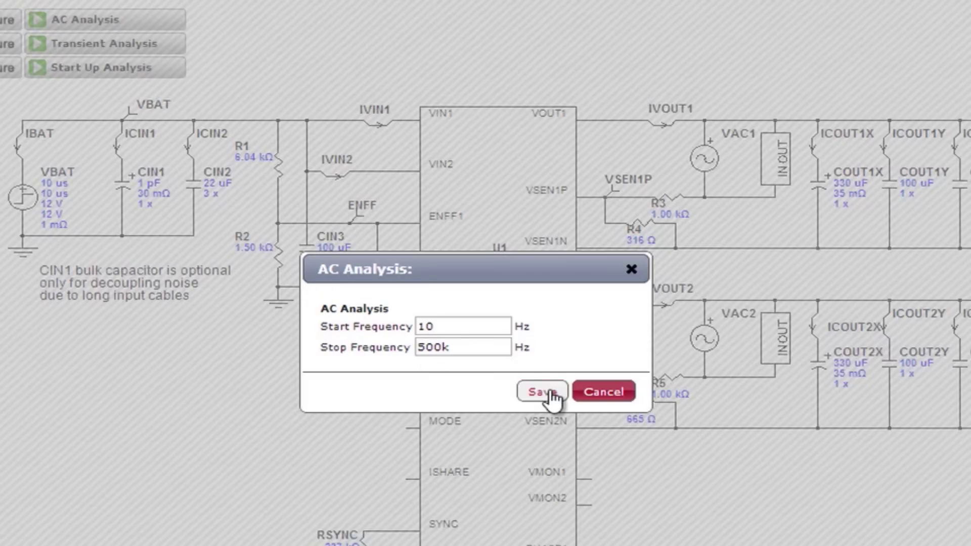
Step: Save the 10 Hz to 500k Hz AC range and run the AC analysis
click(551, 396)
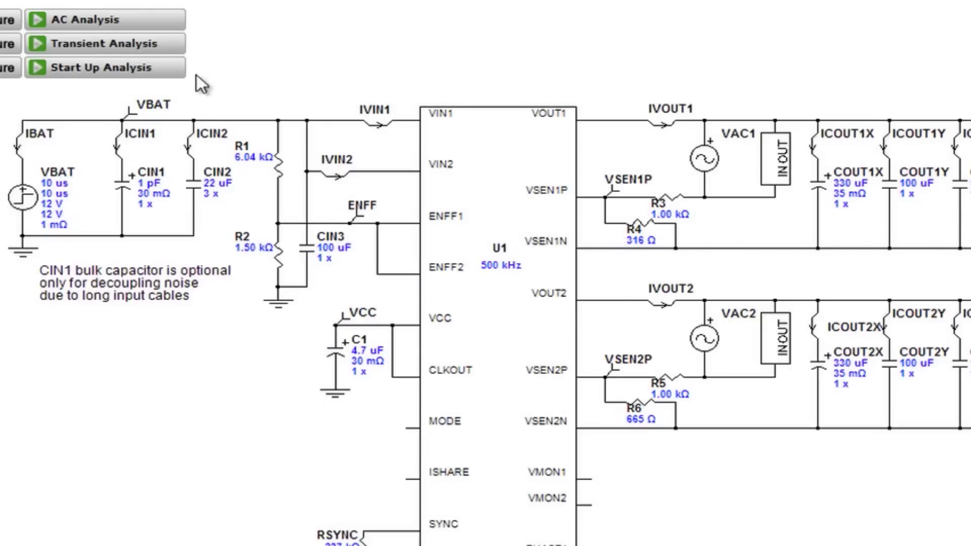
click(131, 21)
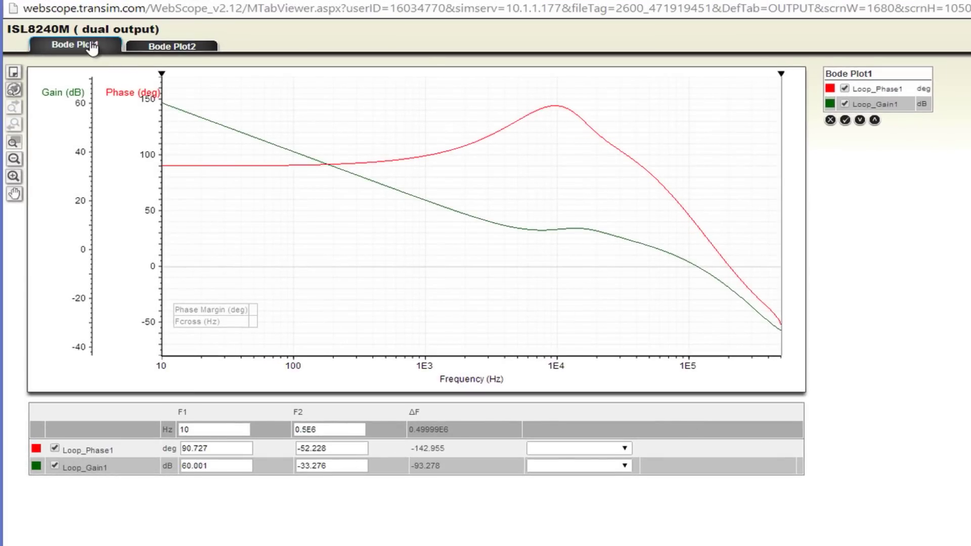
Step: On Bode Plot2, measure Loop_Phase2 margin (56.09) and Loop_Gain2 crossover frequency (0.09E6 Hz)
click(165, 47)
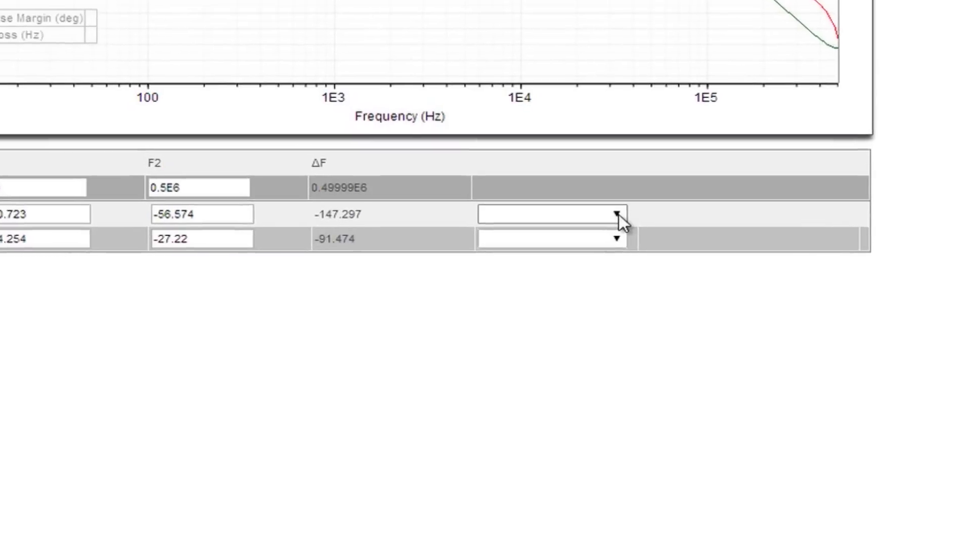
click(618, 171)
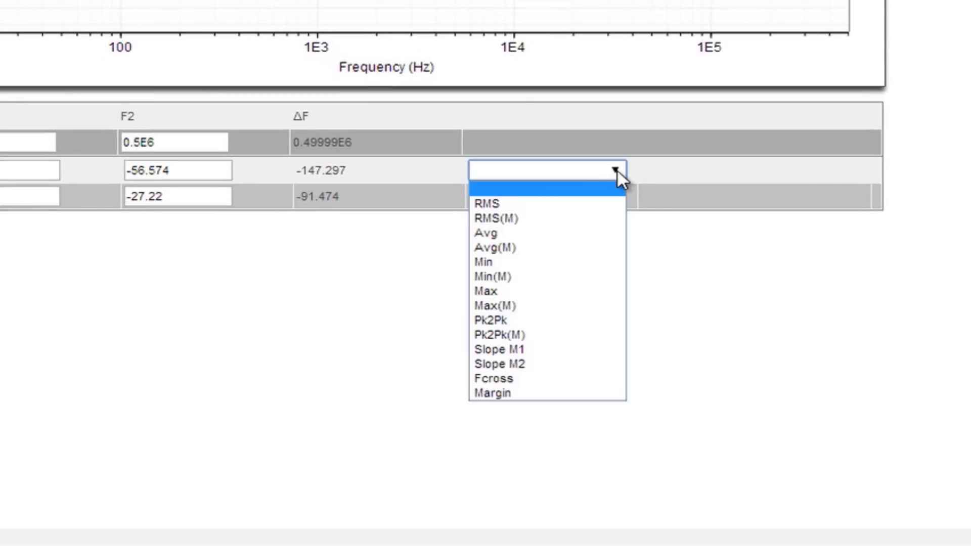
click(566, 394)
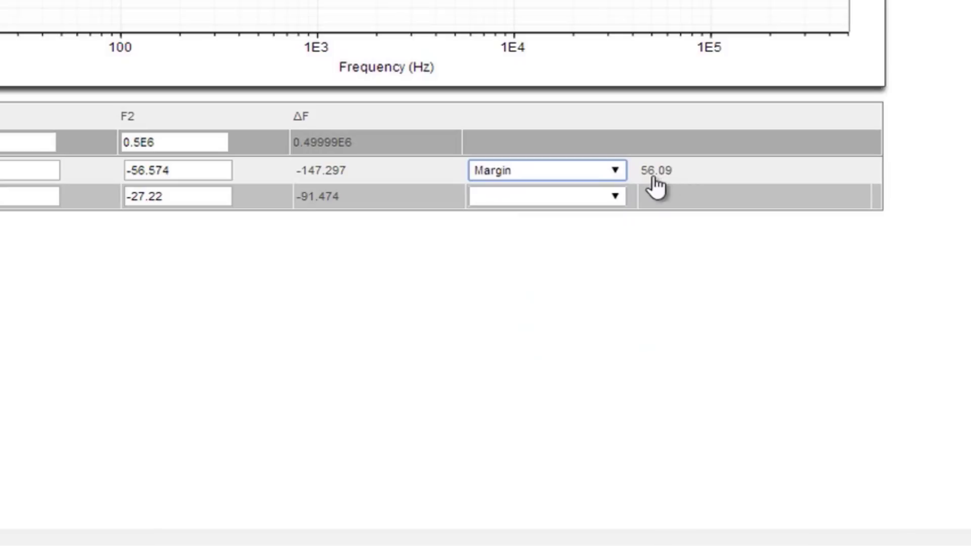
click(615, 198)
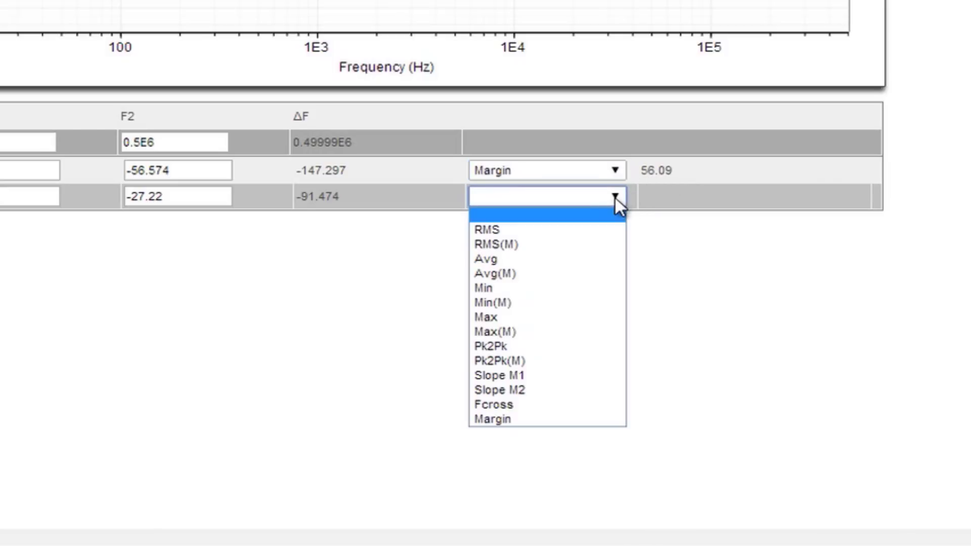
click(544, 405)
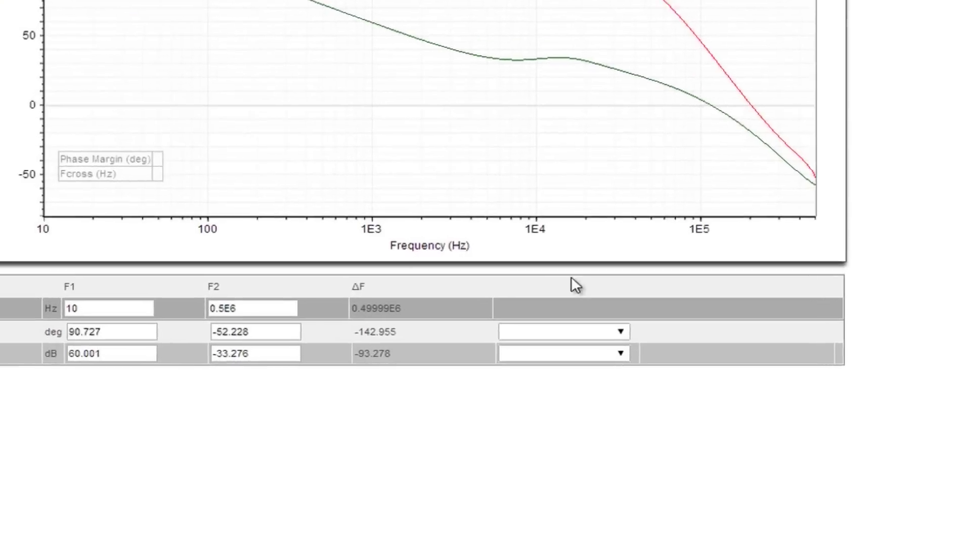
Step: Measure Bode Plot1's phase margin (75.697) and crossover (0.059E6 Hz), then close WebScope
click(621, 332)
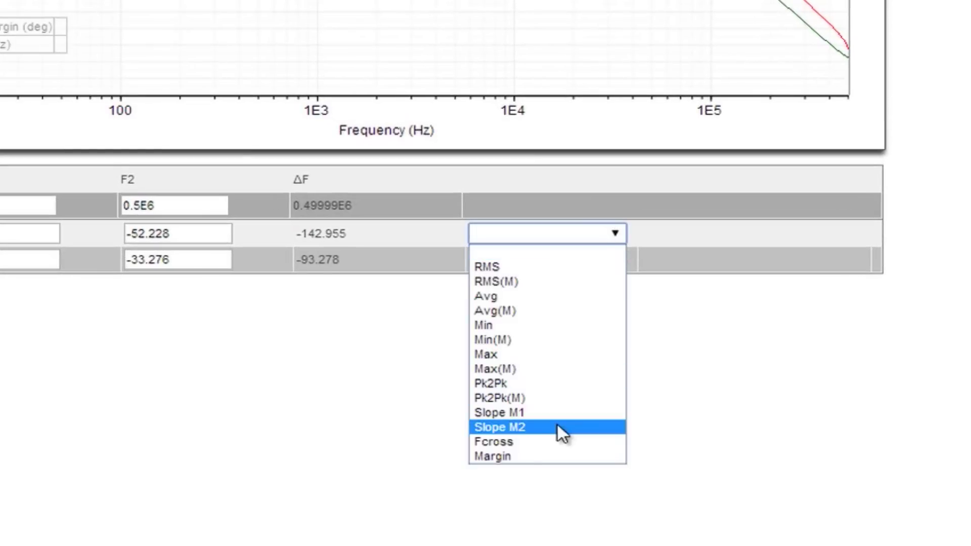
click(564, 455)
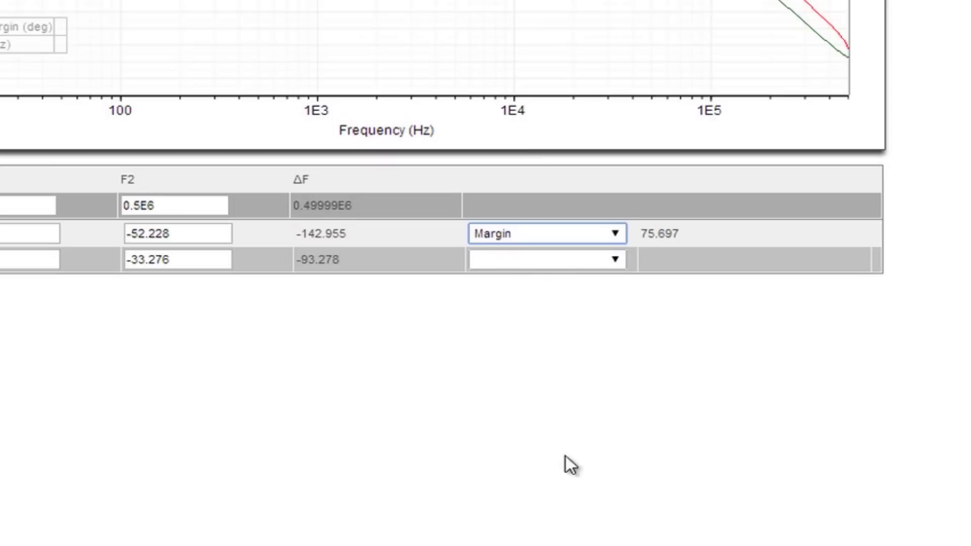
click(615, 259)
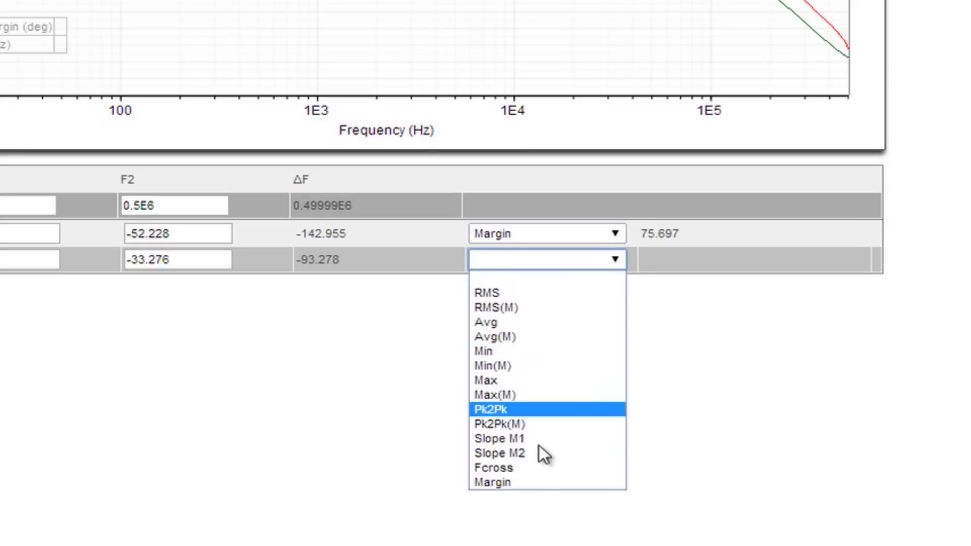
click(539, 468)
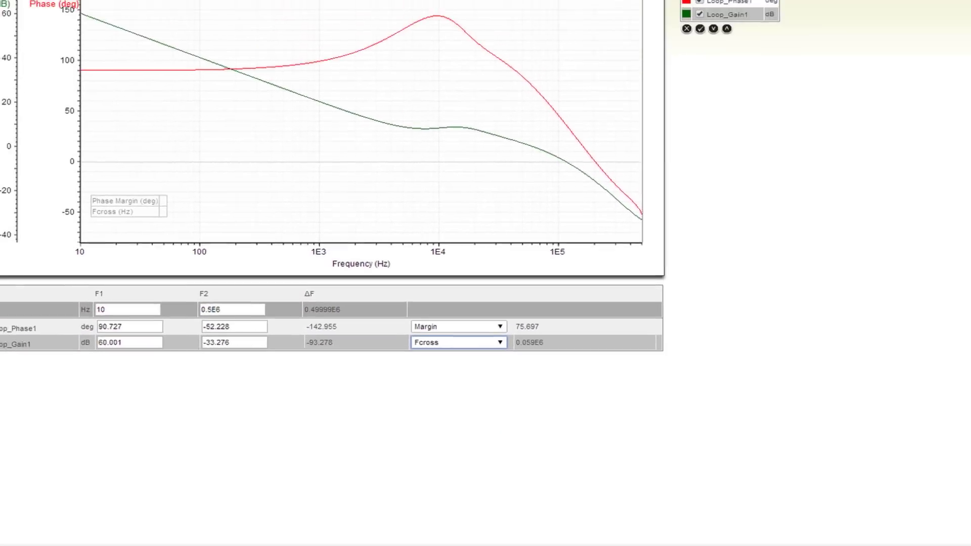
click(955, 5)
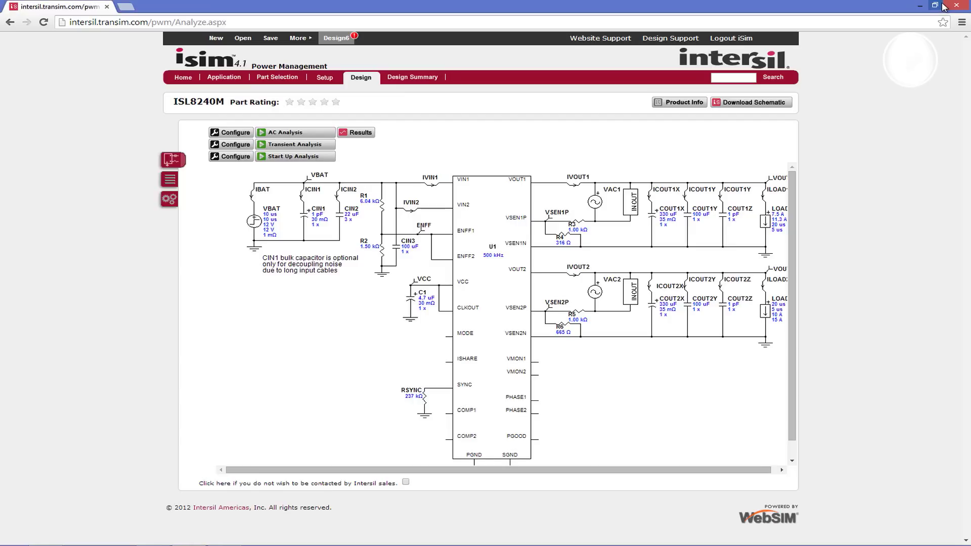
Step: In the BOM, relax CIN3's tolerance and temperature filters and pick the TDK C5750Y5V1C107Z 100uF capacitor
click(170, 180)
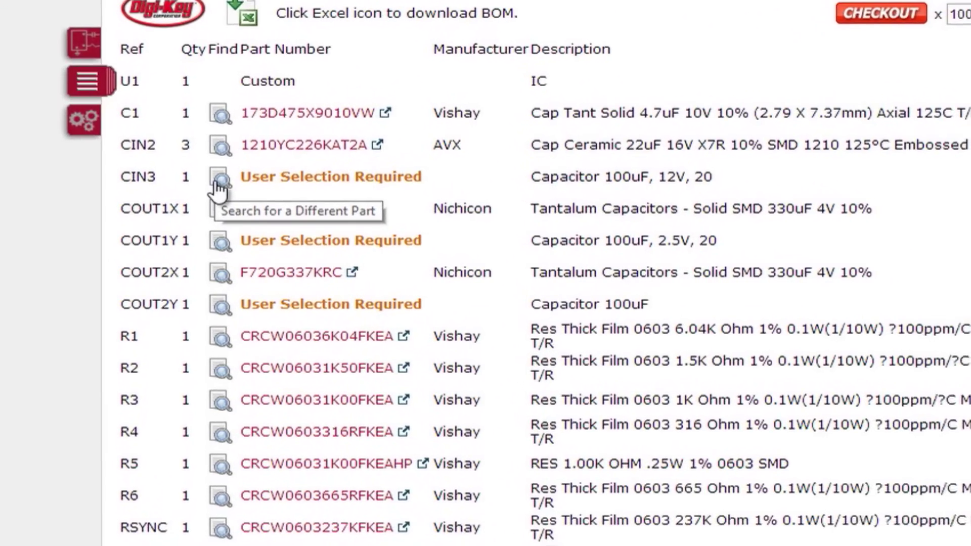
click(216, 183)
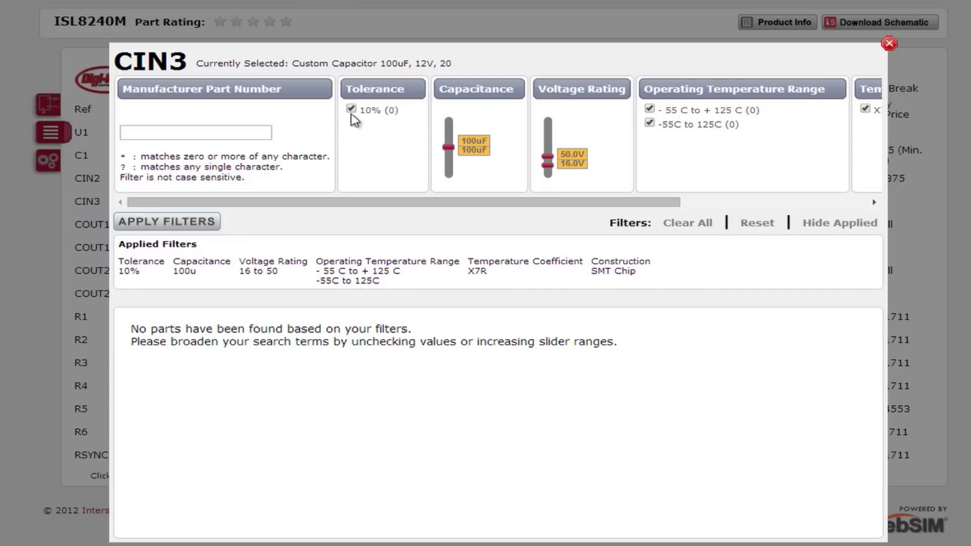
click(351, 109)
click(650, 109)
click(649, 123)
click(188, 224)
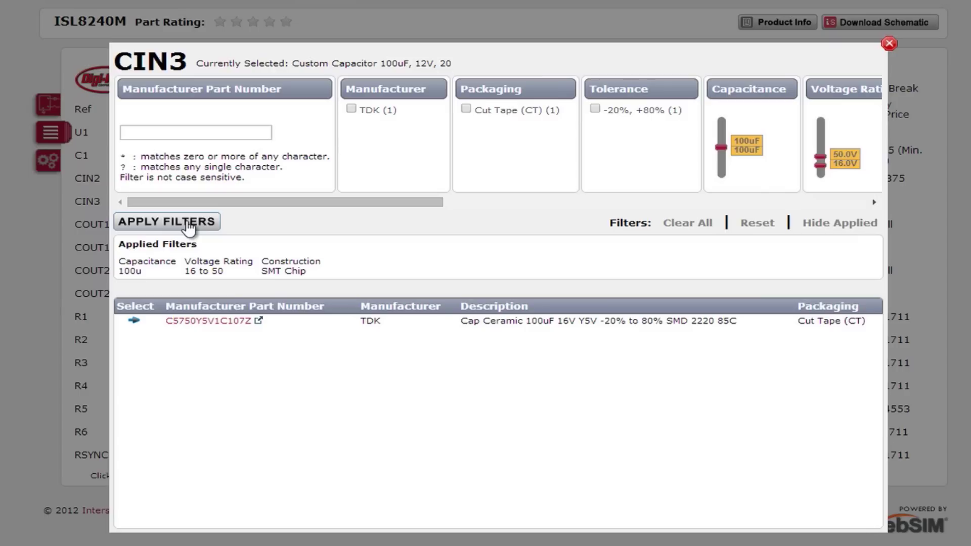
click(134, 323)
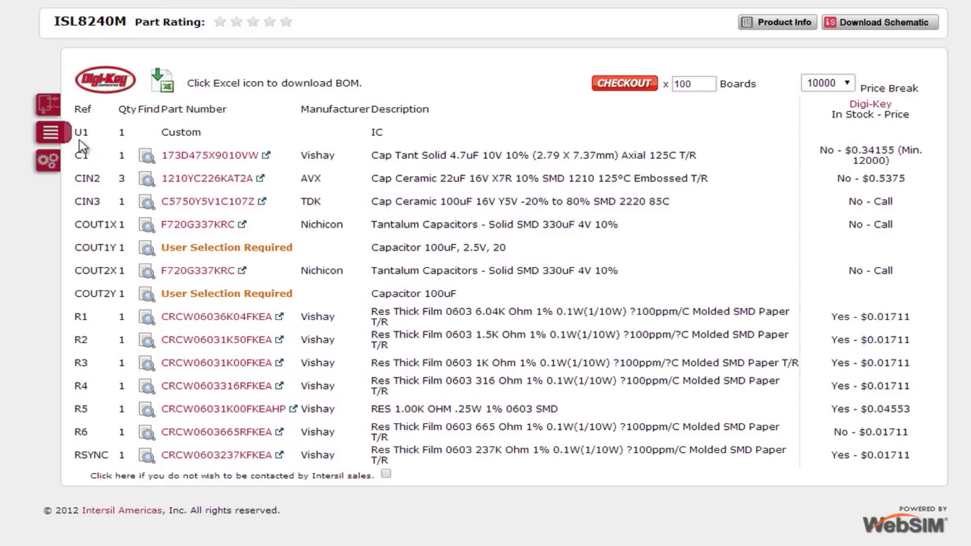
click(49, 163)
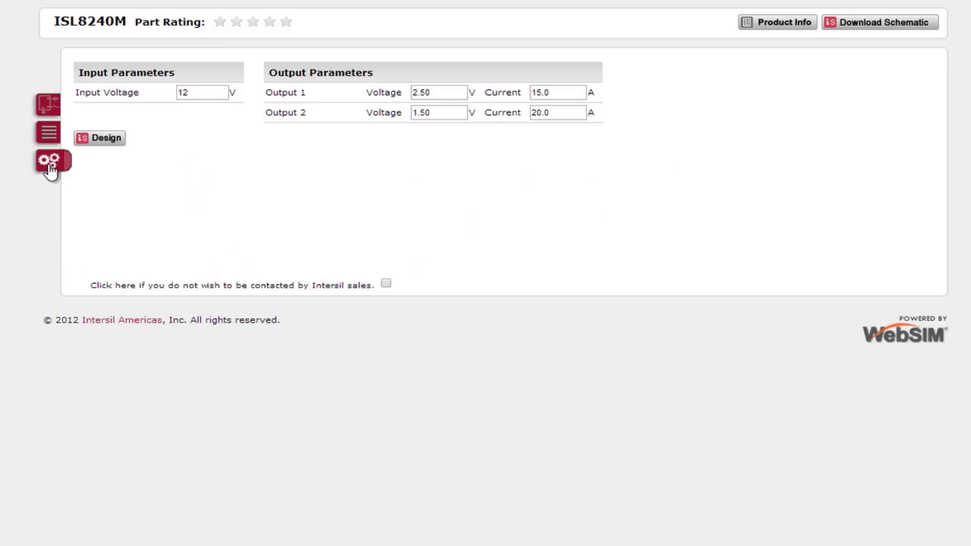
Step: Return to the ISL8240M circuit schematic view
click(48, 107)
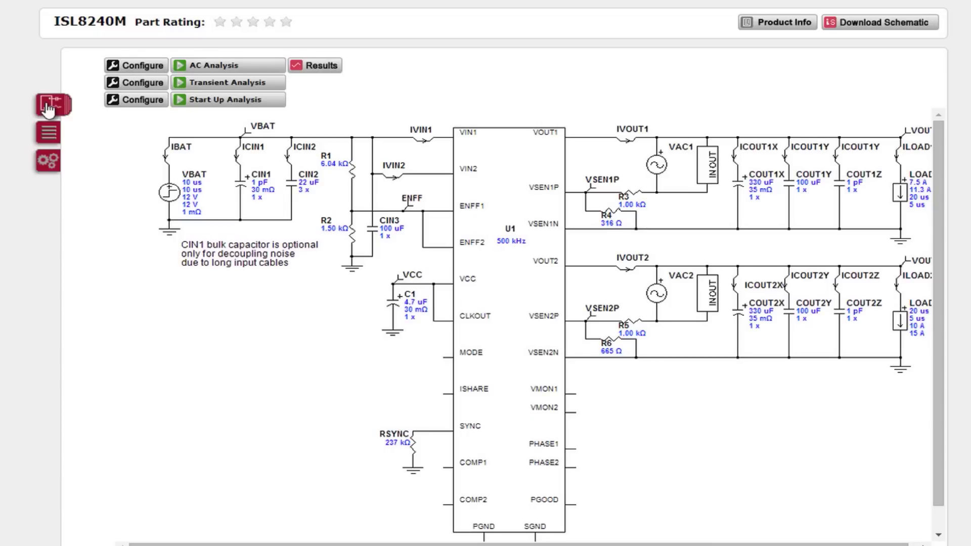
scroll(48, 107, up, 3)
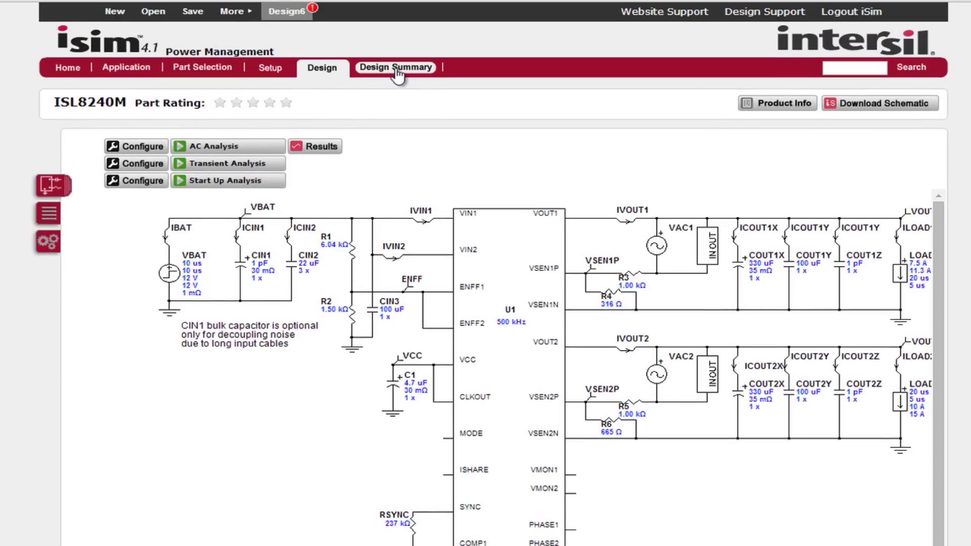
Step: Review the Design Summary's schematic, AC results and part list, and download the part list
click(398, 74)
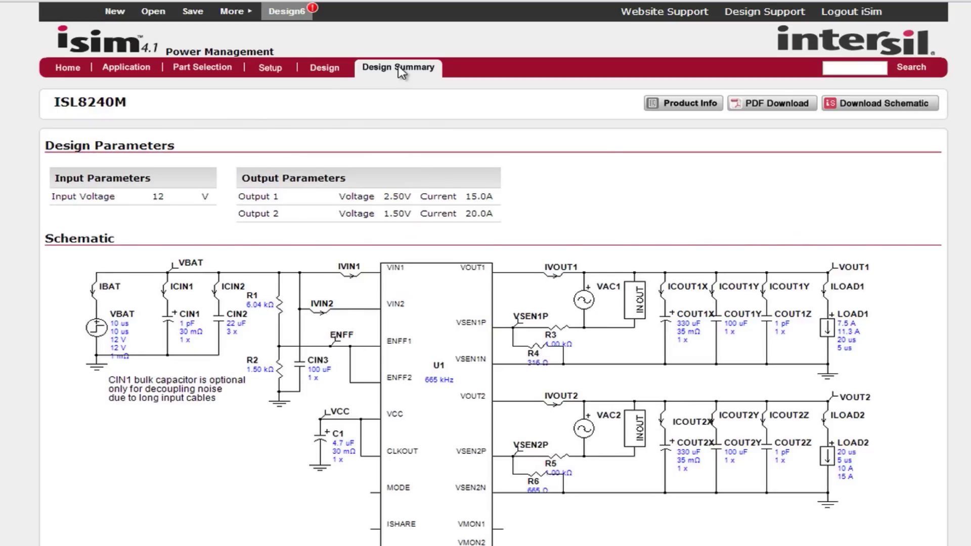
scroll(402, 72, down, 7)
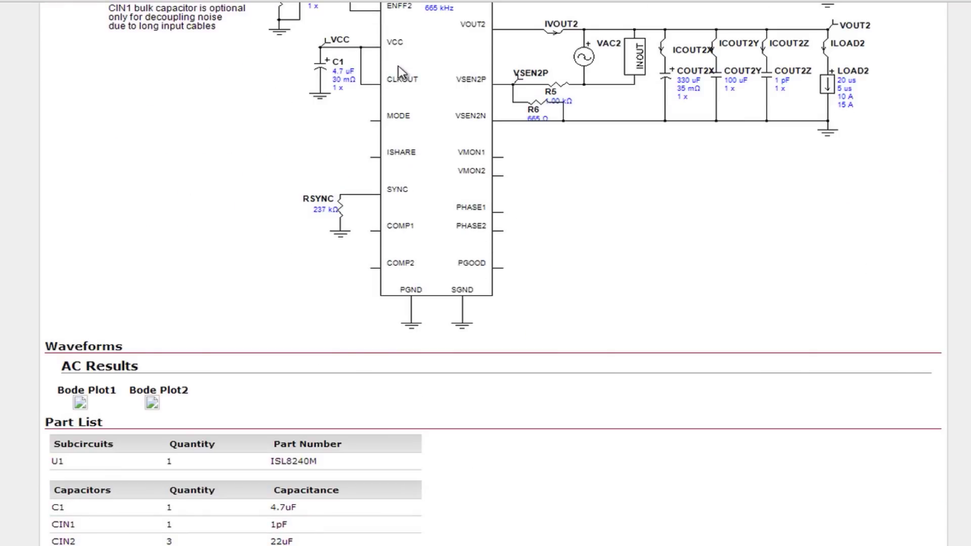
scroll(402, 72, down, 3)
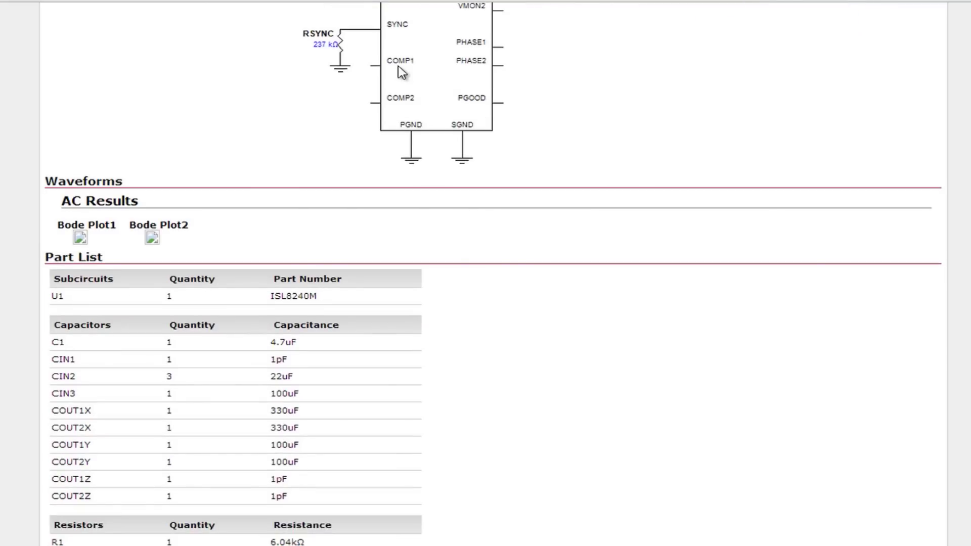
scroll(402, 73, down, 4)
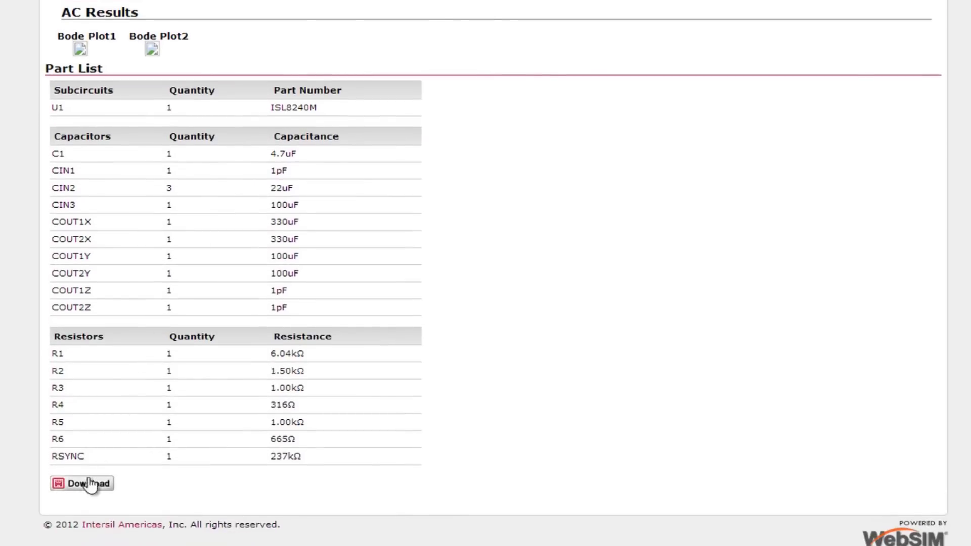
click(85, 479)
scroll(87, 477, up, 15)
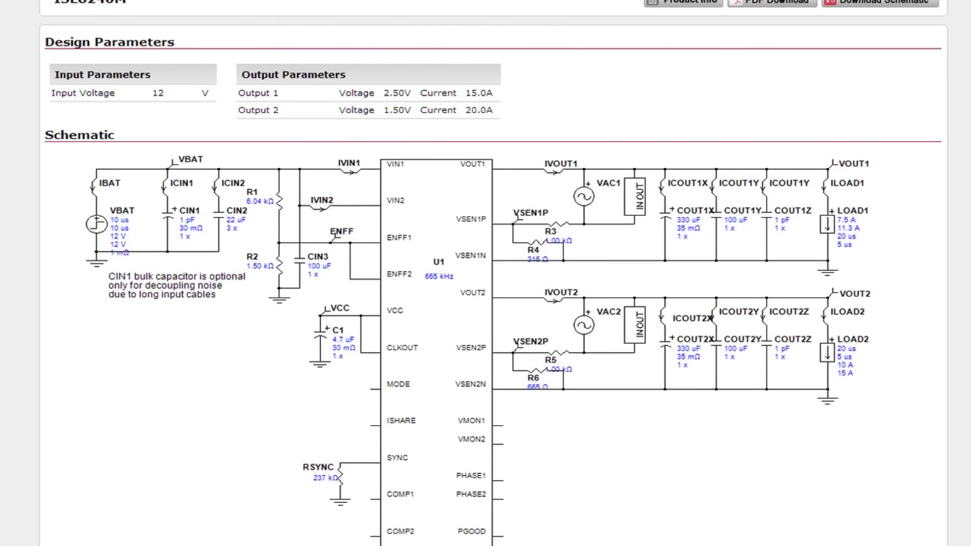